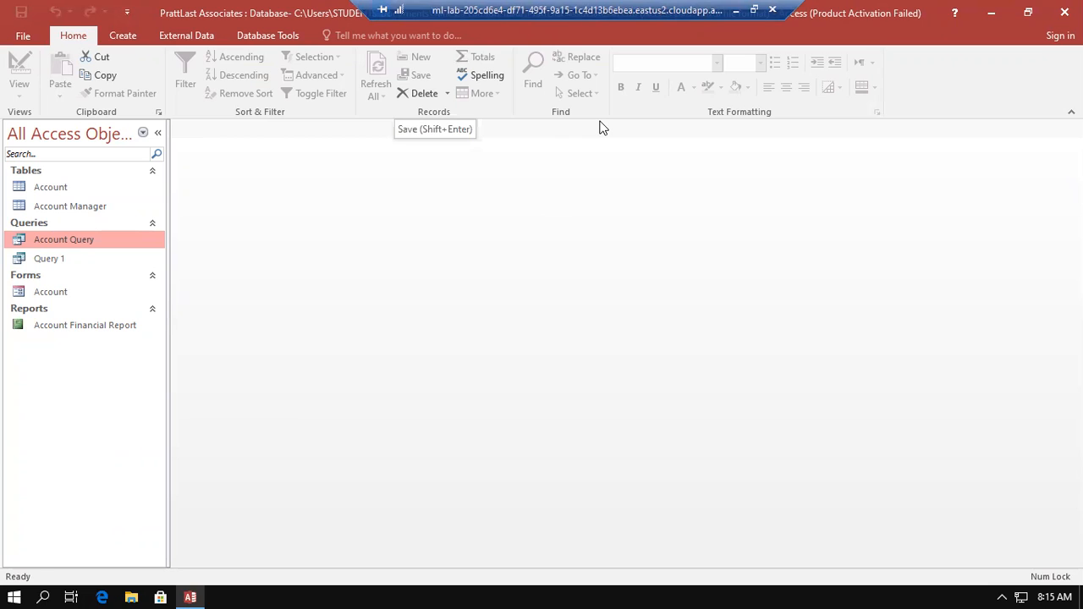
Create a new query in design view based on the Account table and enlarge its field list to show all fields
{"action": "left_click", "coordinate": [123, 36]}
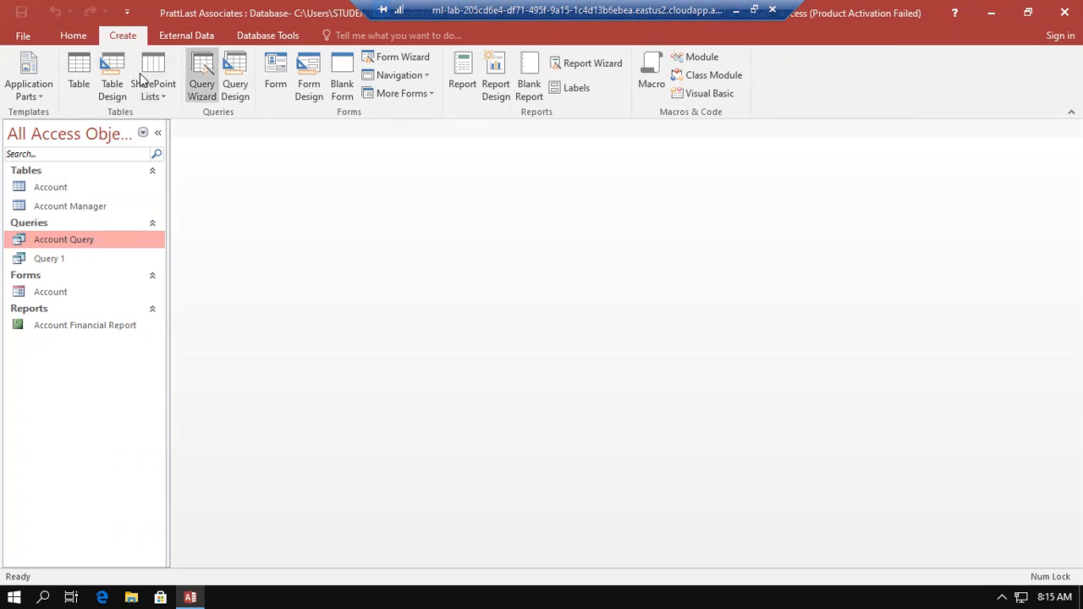
{"action": "left_click", "coordinate": [237, 66]}
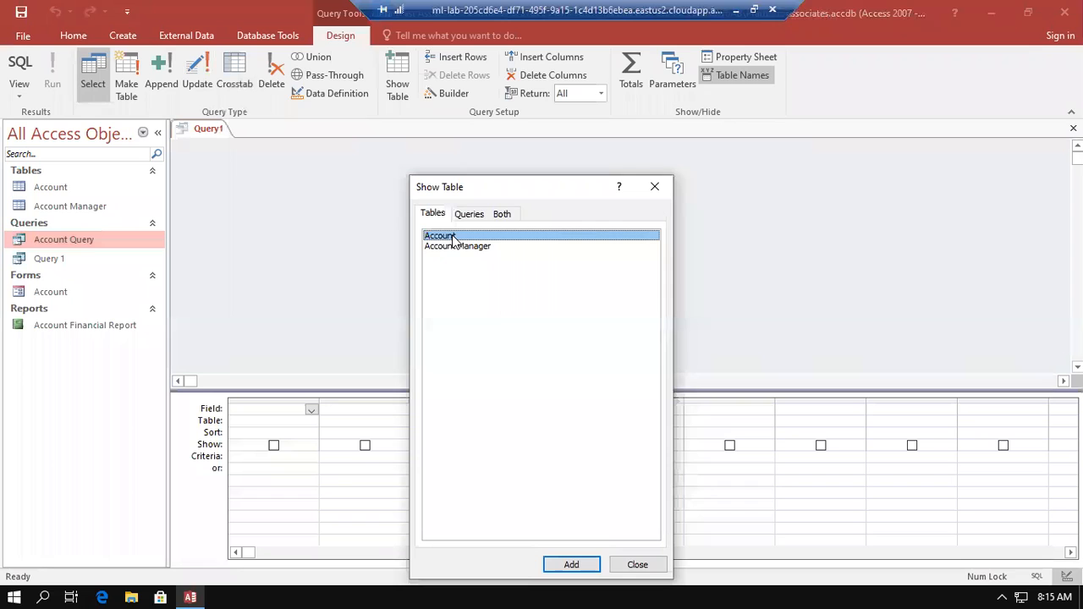
{"action": "left_click", "coordinate": [572, 564]}
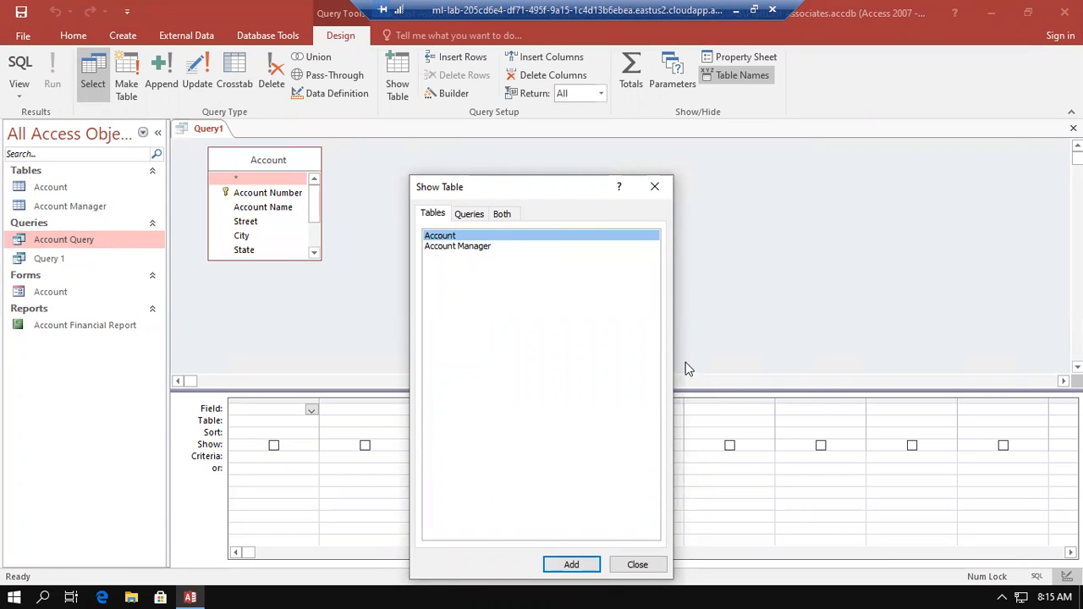
{"action": "left_click", "coordinate": [640, 567]}
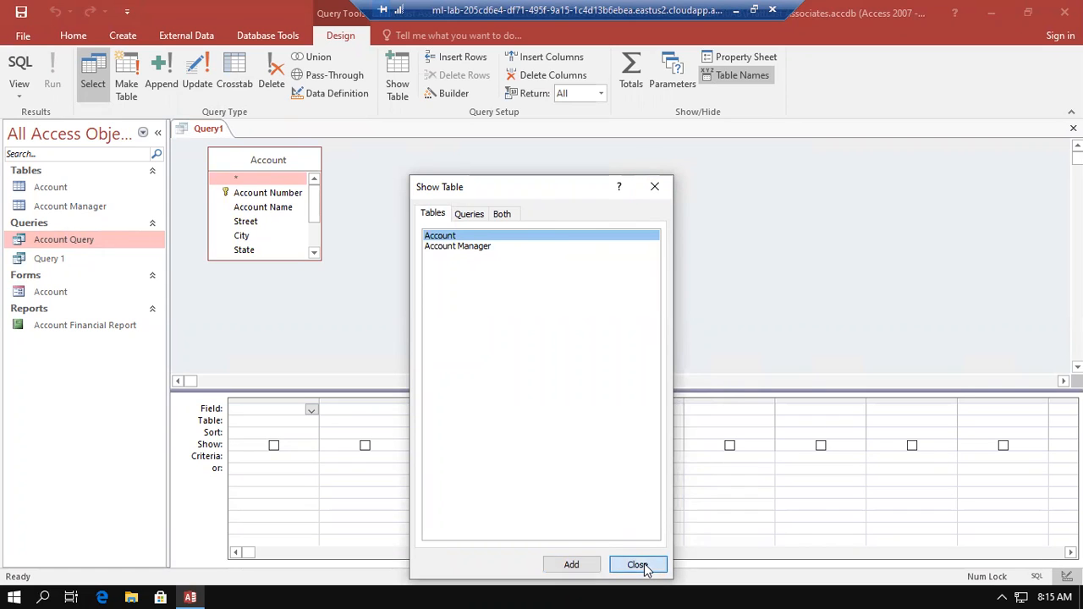
{"action": "left_click", "coordinate": [322, 261]}
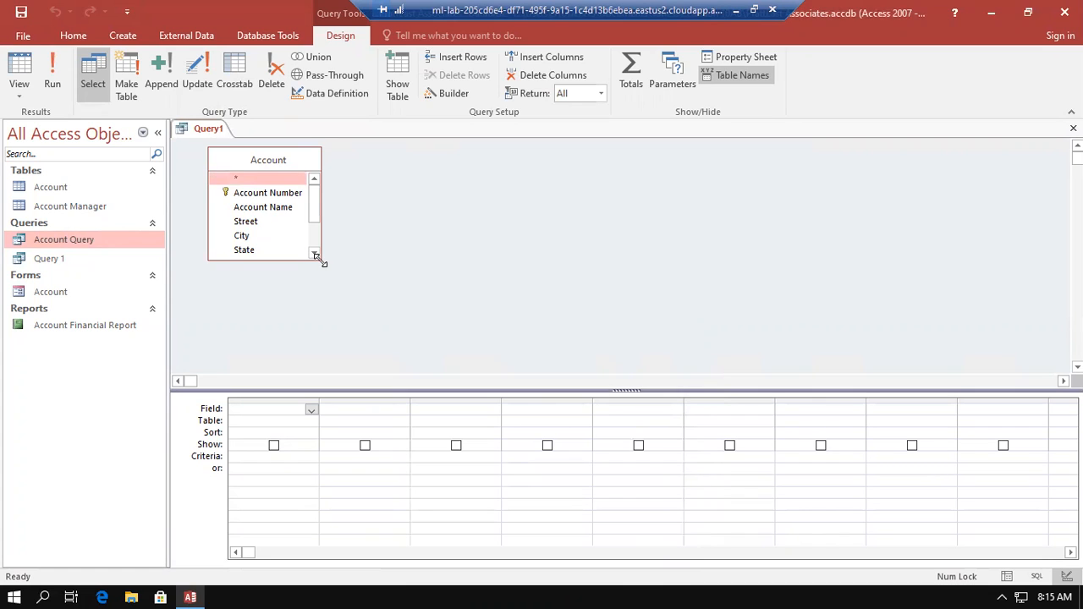
{"action": "left_click_drag", "start_coordinate": [322, 263], "coordinate": [366, 326]}
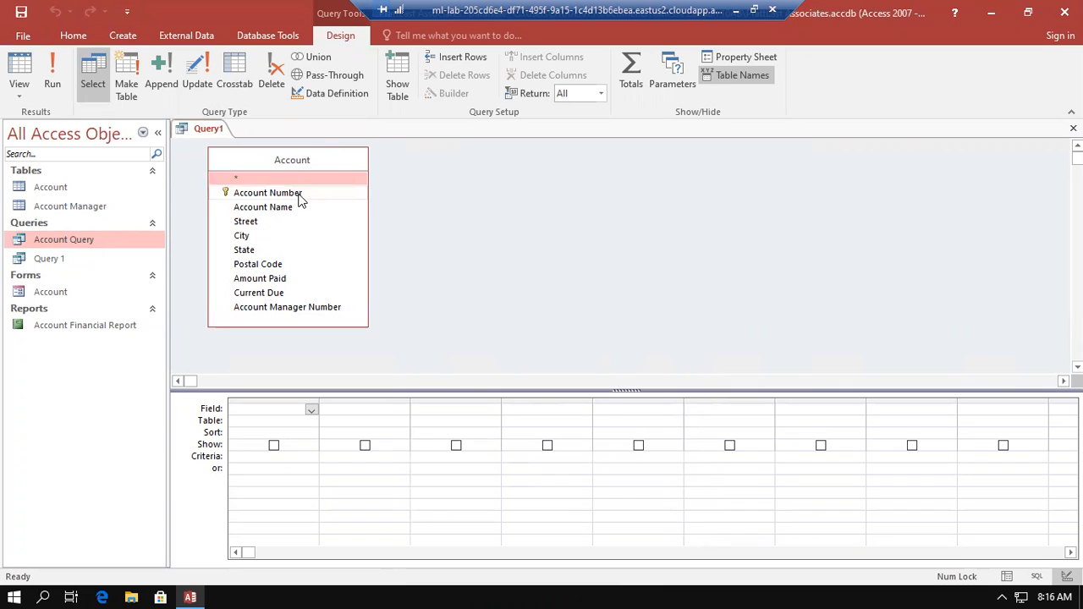
Add the Account Number, Account Name, Amount Paid and Current Due fields to the query and run it
{"action": "double_click", "coordinate": [268, 192]}
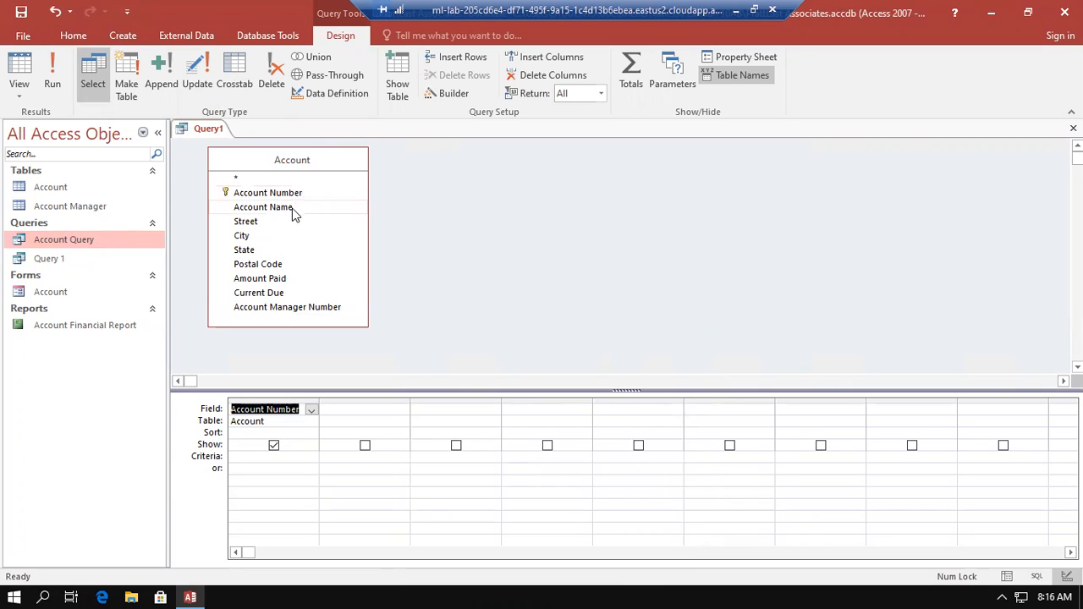
{"action": "double_click", "coordinate": [292, 210]}
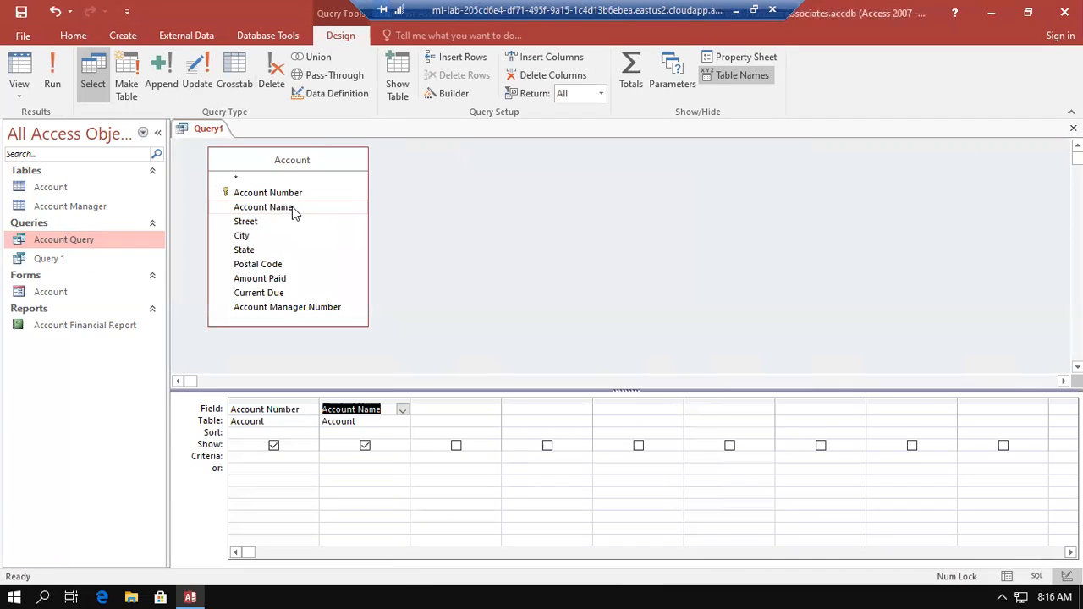
{"action": "double_click", "coordinate": [283, 279]}
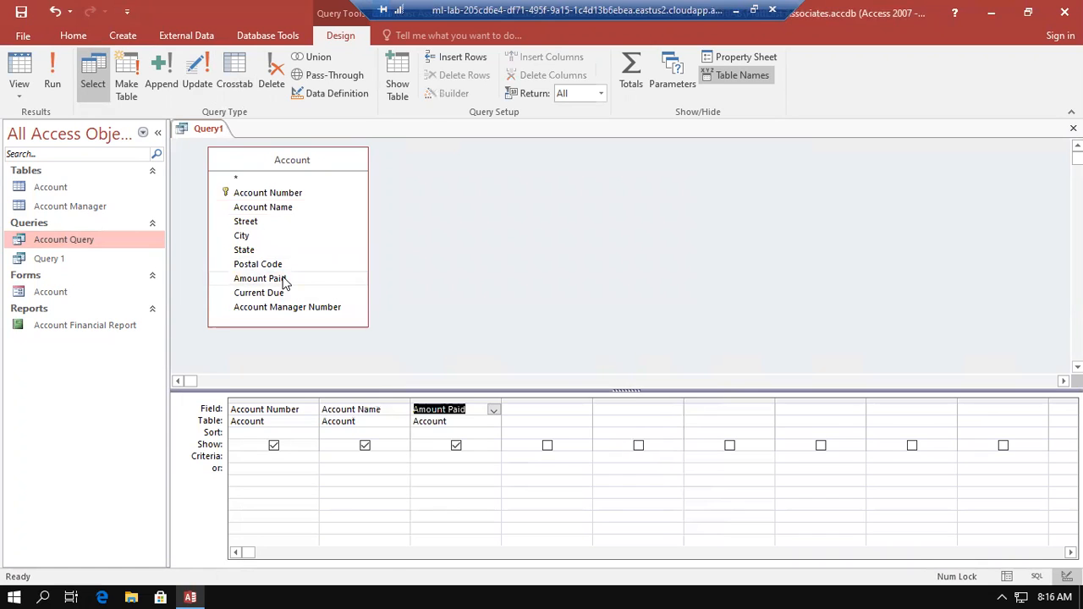
{"action": "double_click", "coordinate": [283, 293]}
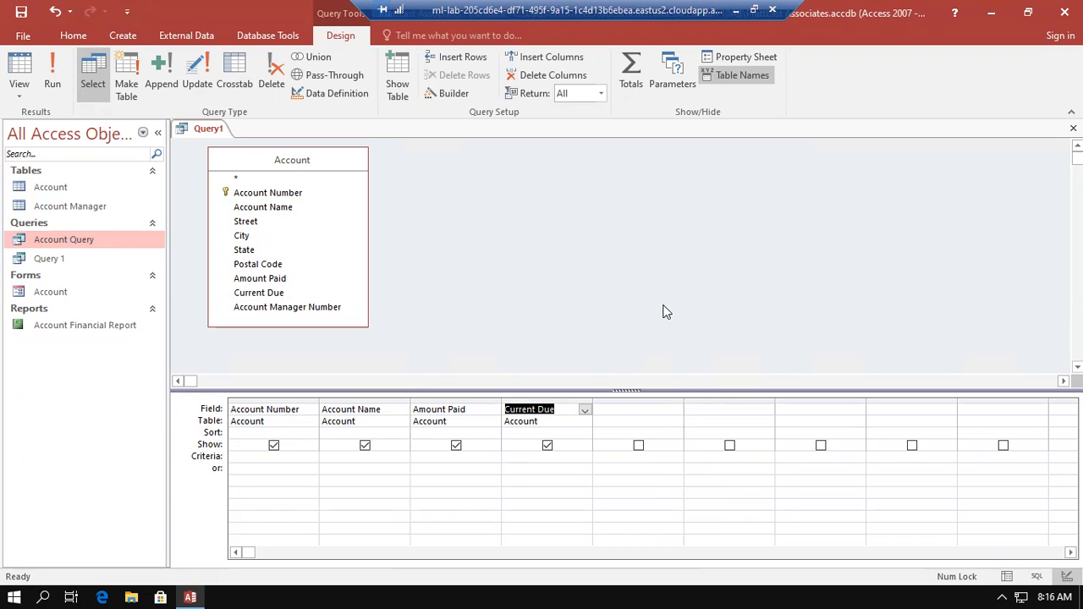
{"action": "left_click", "coordinate": [59, 64]}
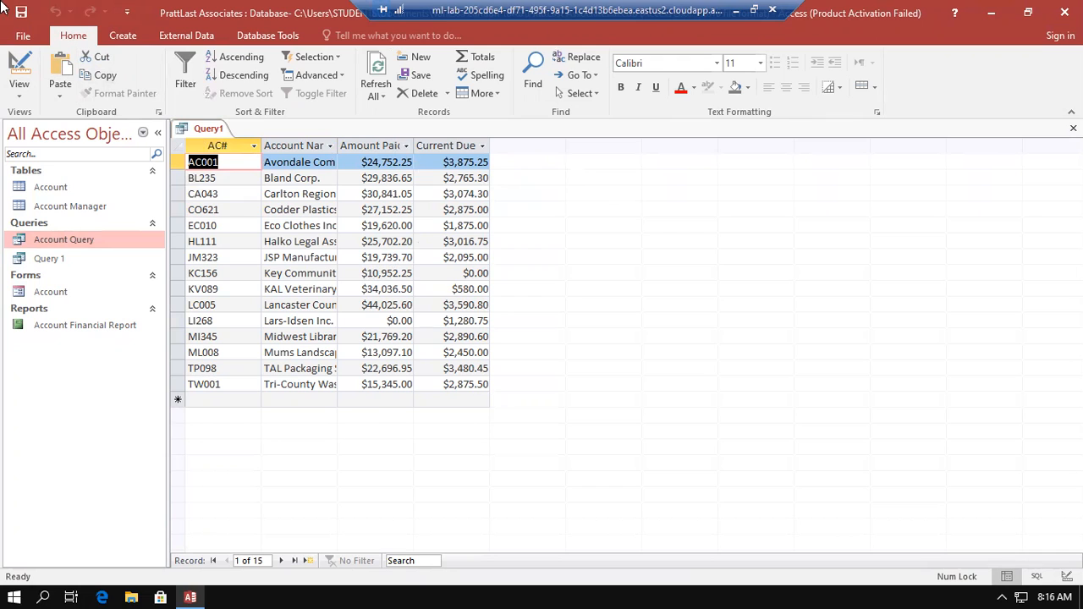
In the query design, enter the JSP account's number as the Account Number criterion and run the query
{"action": "left_click", "coordinate": [17, 63]}
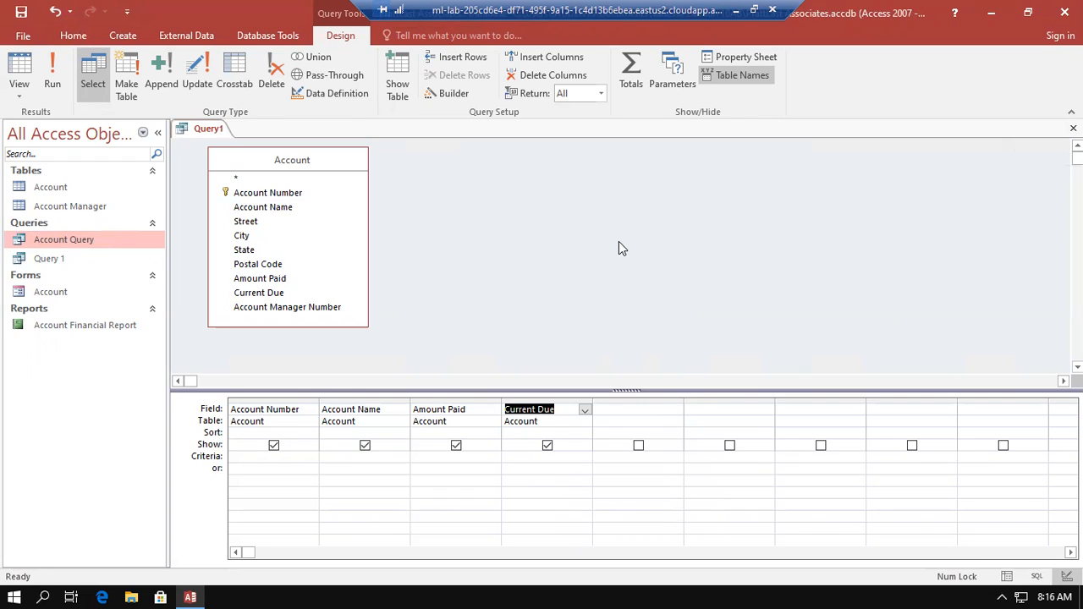
{"action": "left_click", "coordinate": [201, 461]}
{"action": "left_click", "coordinate": [233, 456]}
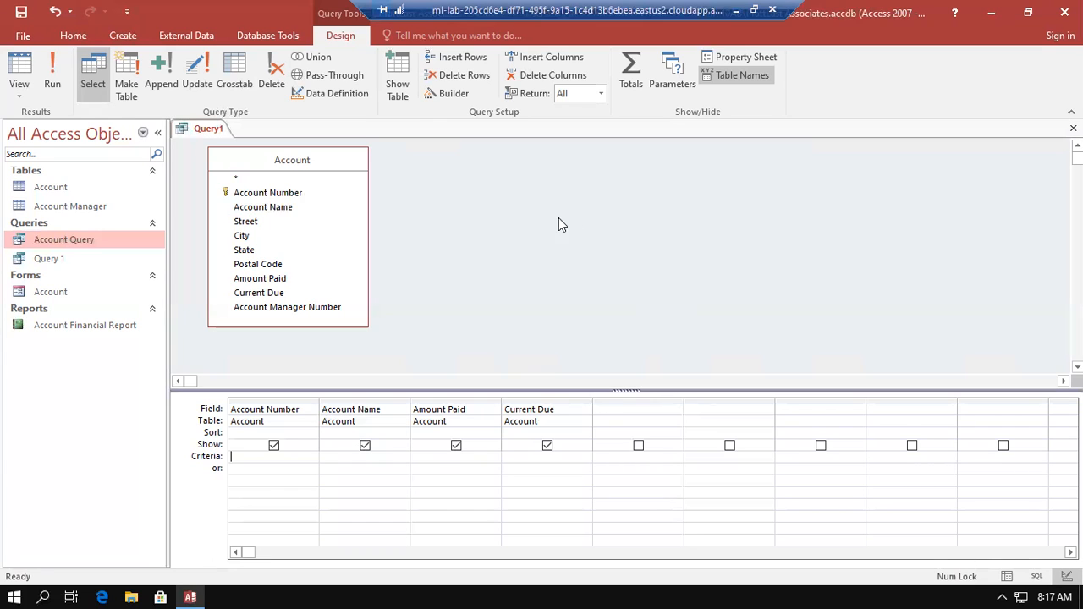
{"action": "left_click", "coordinate": [293, 193]}
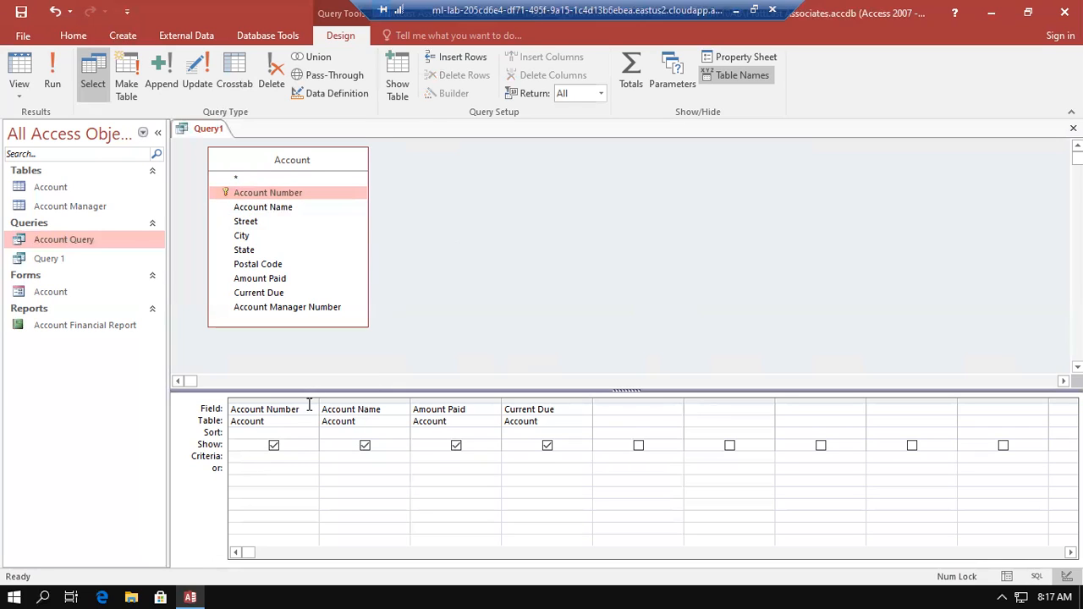
{"action": "left_click", "coordinate": [254, 457]}
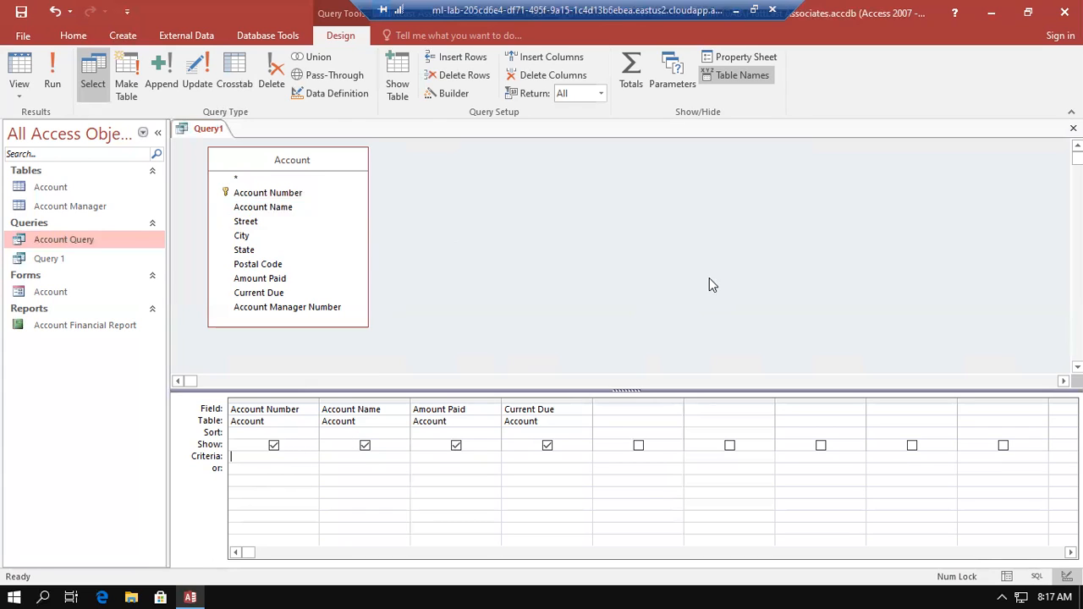
{"action": "type", "text": "JM323"}
{"action": "left_click", "coordinate": [293, 468]}
{"action": "left_click", "coordinate": [56, 68]}
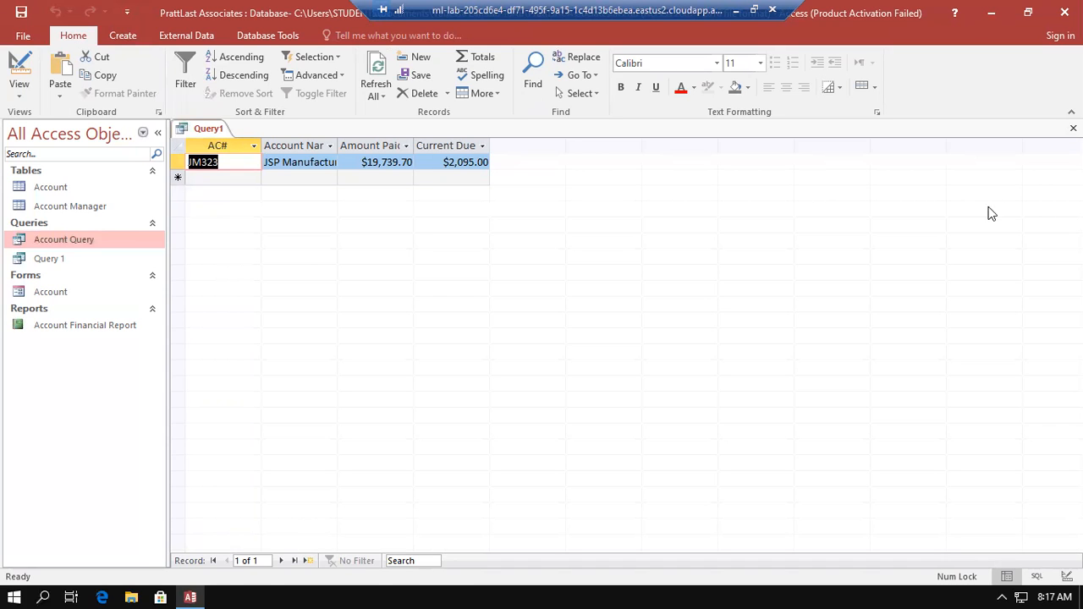
Remove the Account Number criterion, set the Account Name criterion to the wildcard K*, and run the query
{"action": "left_click", "coordinate": [20, 68]}
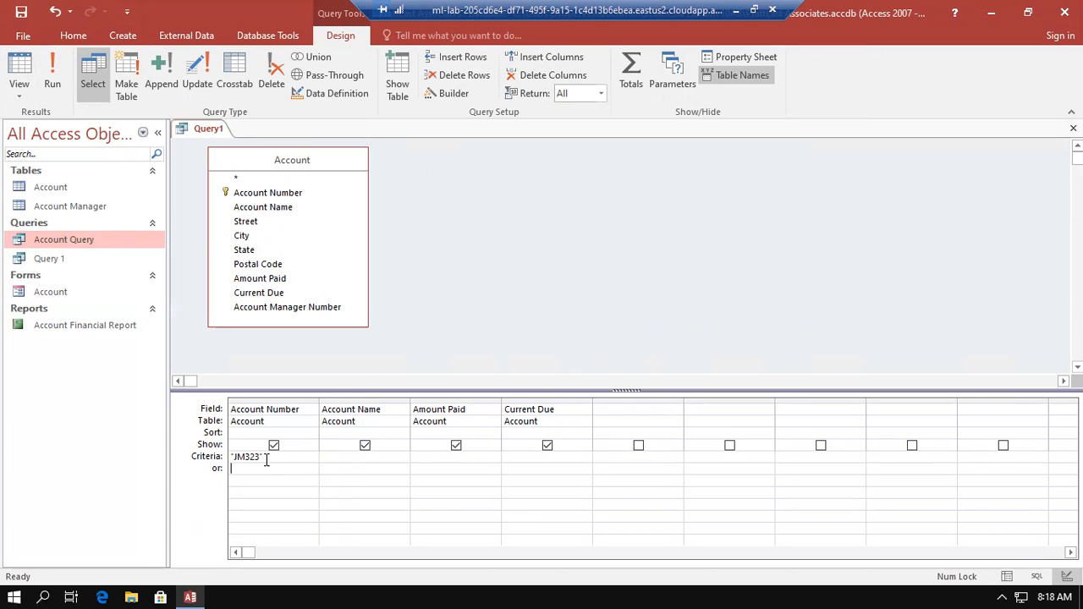
{"action": "left_click_drag", "start_coordinate": [264, 458], "coordinate": [225, 460]}
{"action": "key", "text": "BackSpace"}
{"action": "type", "text": "K*"}
{"action": "type", "text": "*"}
{"action": "key", "text": "BackSpace"}
{"action": "left_click", "coordinate": [327, 456]}
{"action": "key", "text": "BackSpace"}
{"action": "type", "text": "*"}
{"action": "left_click", "coordinate": [350, 468]}
{"action": "left_click", "coordinate": [53, 66]}
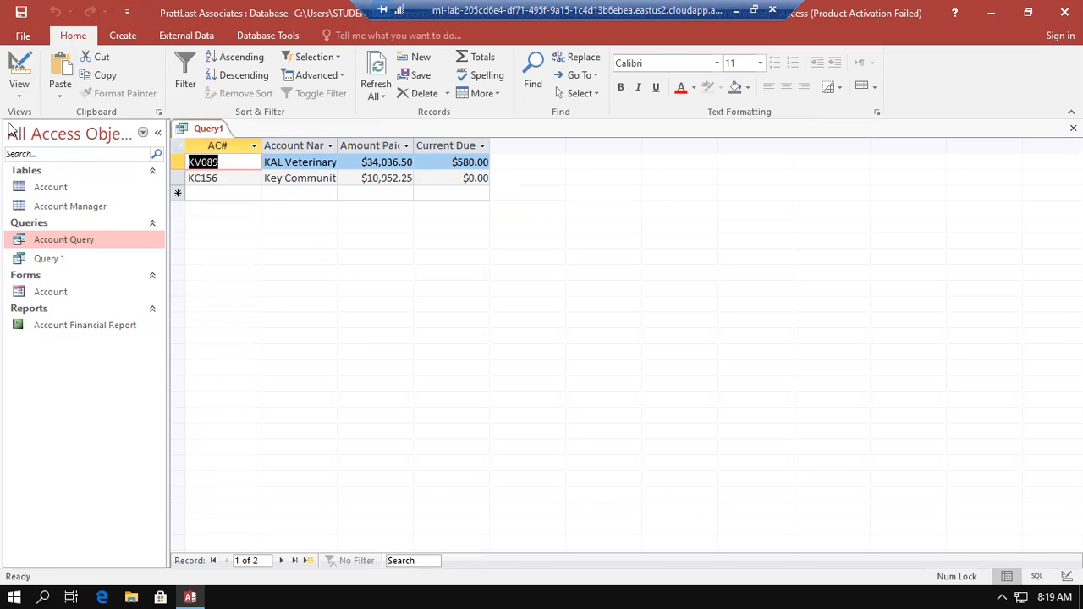
Return to the query design and delete the Account Name criterion
{"action": "left_click", "coordinate": [18, 63]}
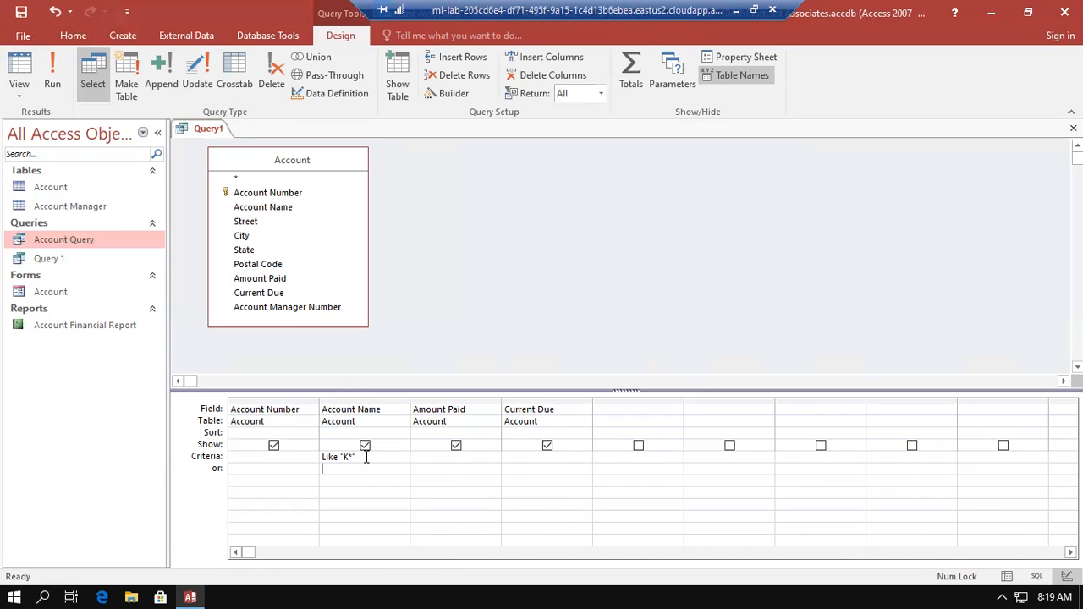
{"action": "left_click_drag", "start_coordinate": [364, 457], "coordinate": [310, 460]}
{"action": "key", "text": "Delete"}
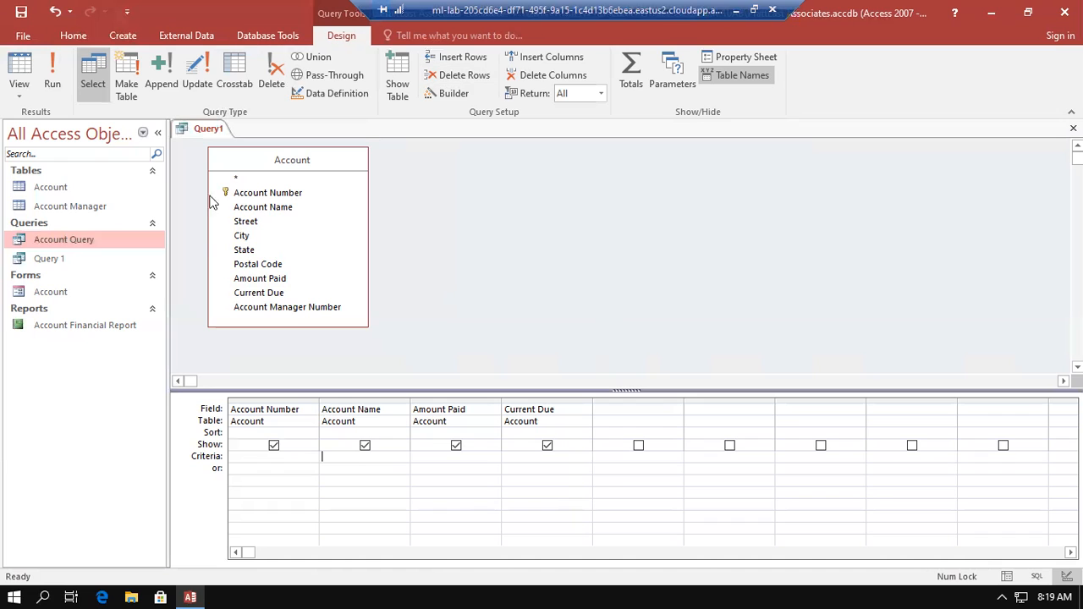
Add the City field to the query and set its criterion to the parameter prompt [Enter City]
{"action": "double_click", "coordinate": [243, 236]}
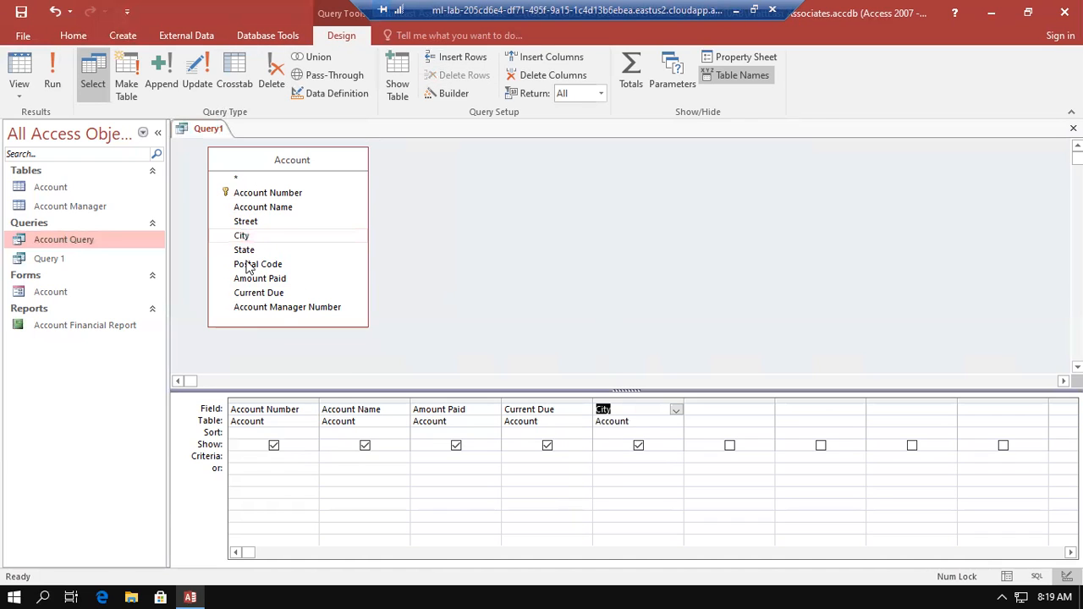
{"action": "left_click", "coordinate": [610, 459]}
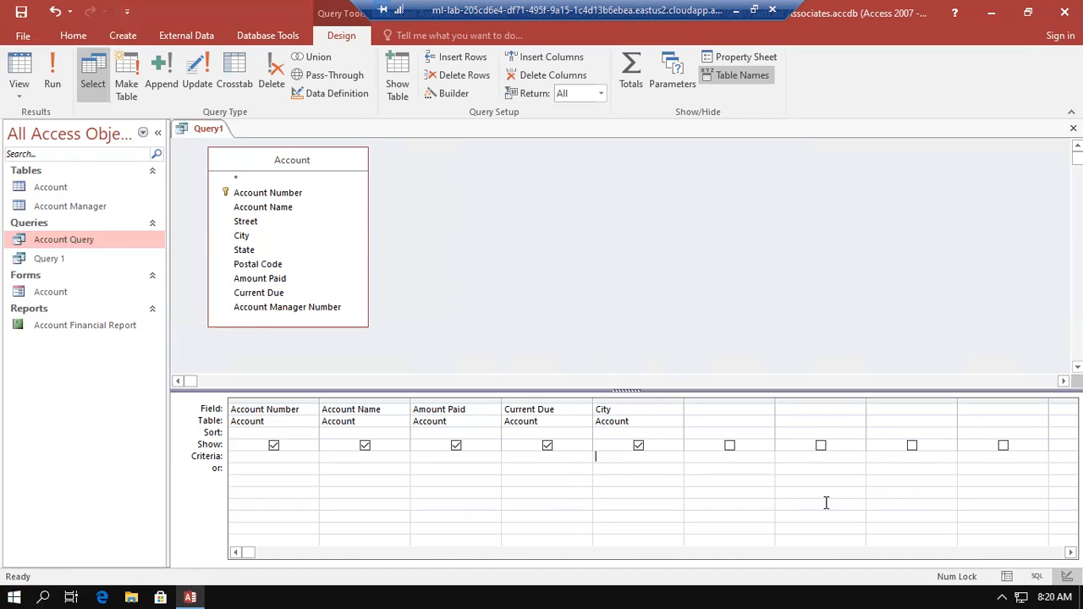
{"action": "type", "text": "[Enter City]"}
{"action": "left_click", "coordinate": [630, 470]}
Run the parameter query with Wells as the city
{"action": "left_click", "coordinate": [54, 65]}
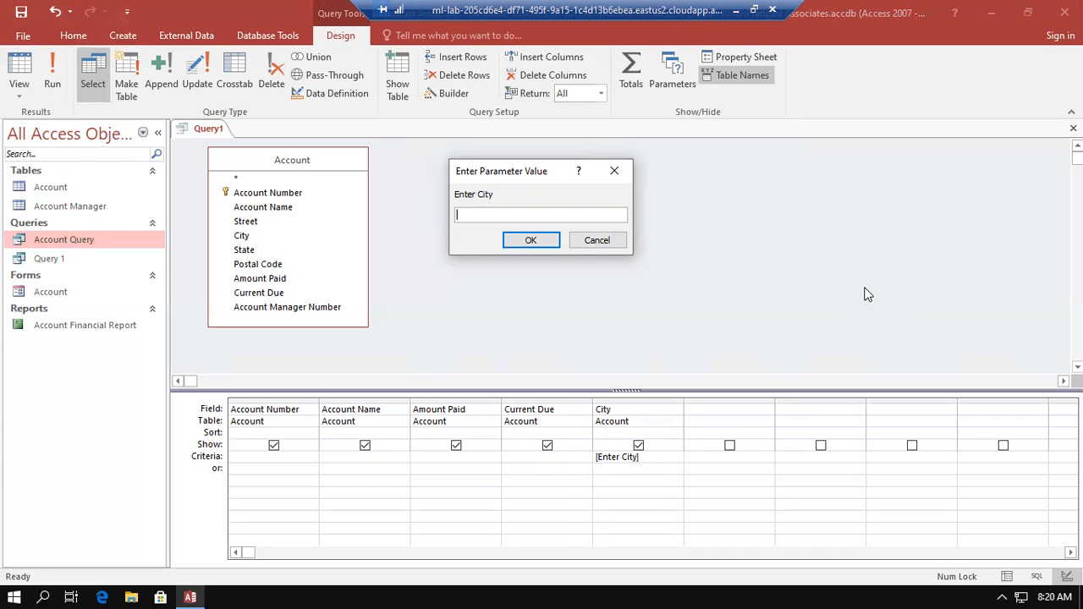
{"action": "type", "text": "Wells"}
{"action": "left_click", "coordinate": [519, 241]}
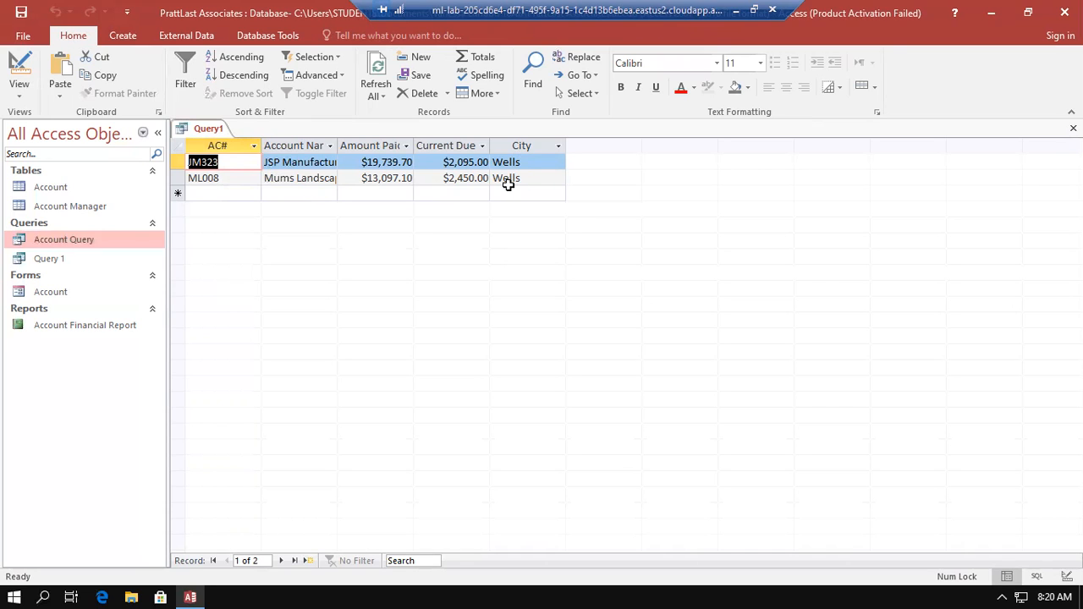
Return to the query design and hide the City field from the query results
{"action": "left_click", "coordinate": [17, 65]}
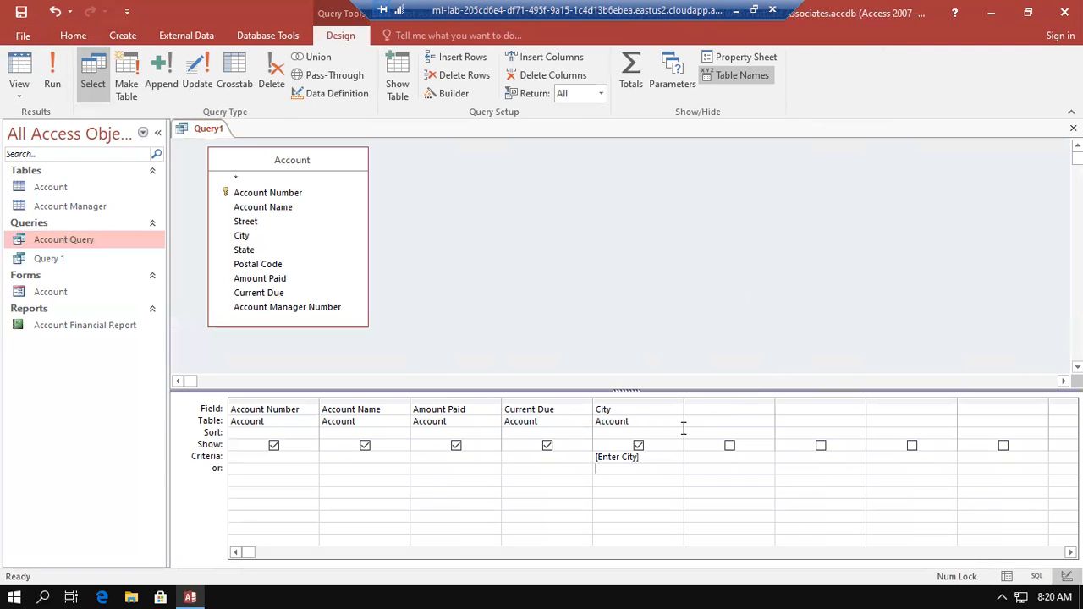
{"action": "left_click", "coordinate": [639, 446]}
{"action": "left_click", "coordinate": [639, 446]}
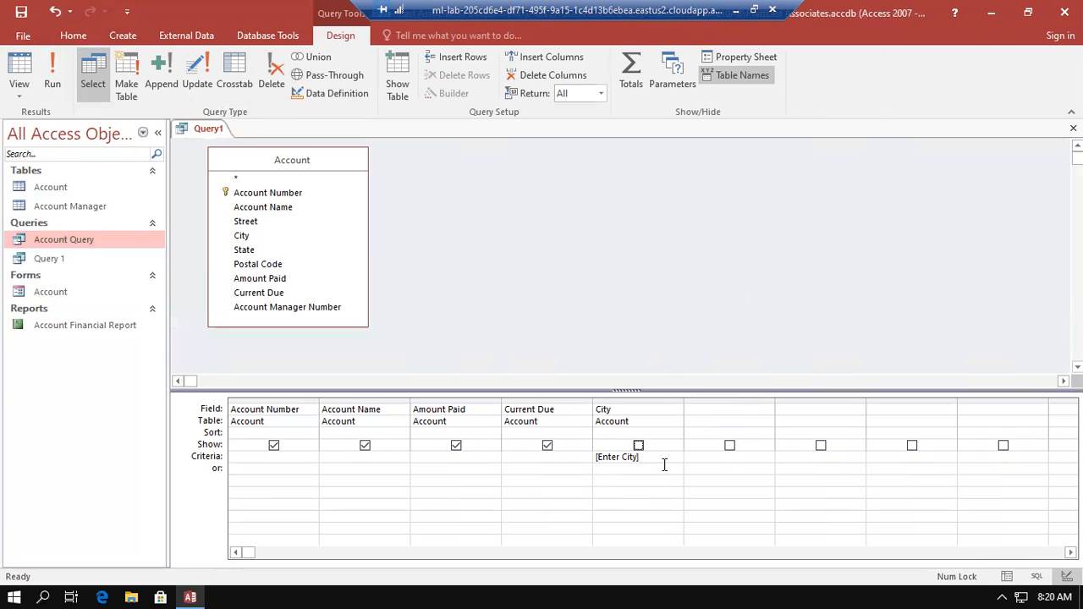
{"action": "left_click", "coordinate": [53, 71]}
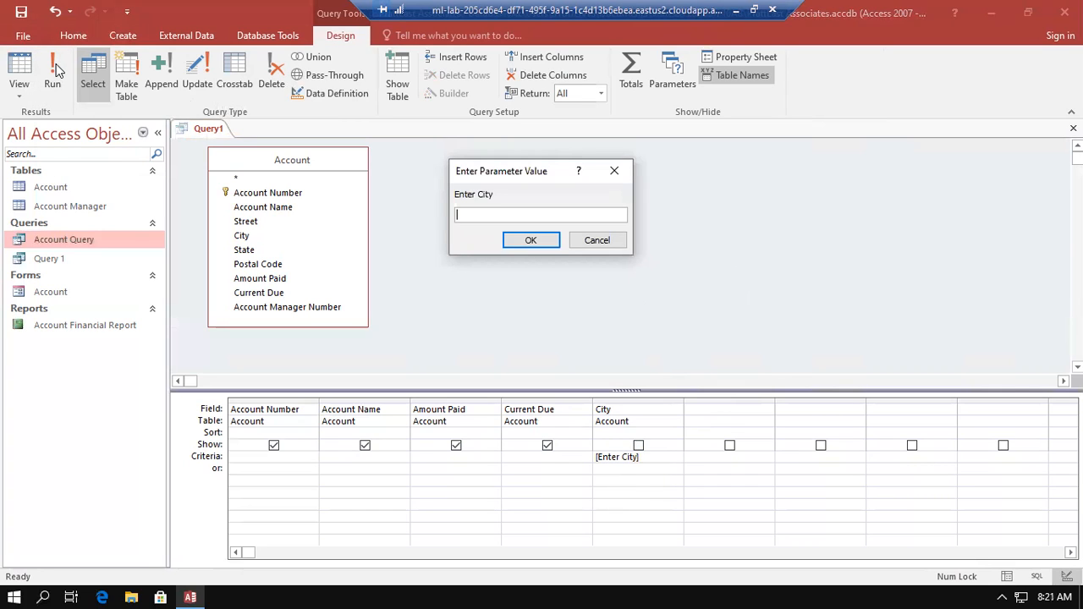
{"action": "type", "text": "Weels"}
{"action": "key", "text": "Return"}
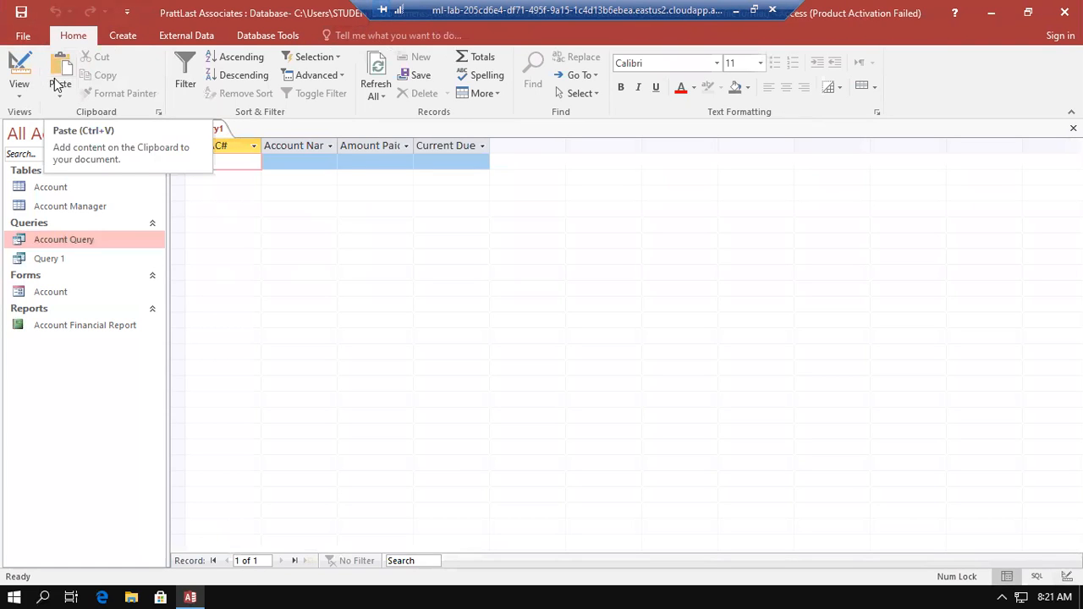
{"action": "left_click", "coordinate": [19, 70]}
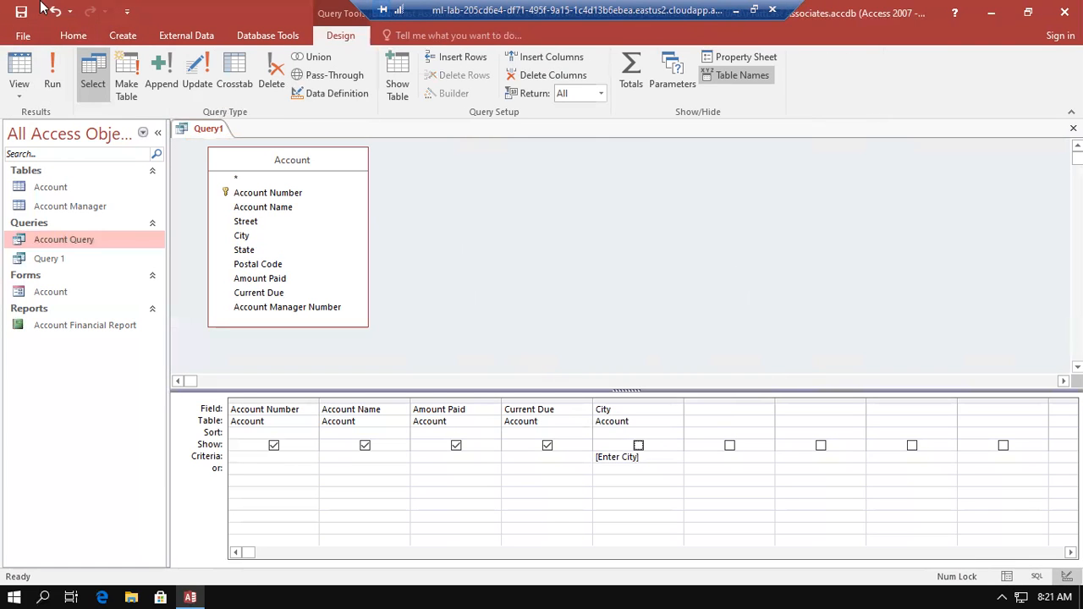
Run the query with the City field hidden, entering Wells as the city parameter
{"action": "left_click", "coordinate": [52, 76]}
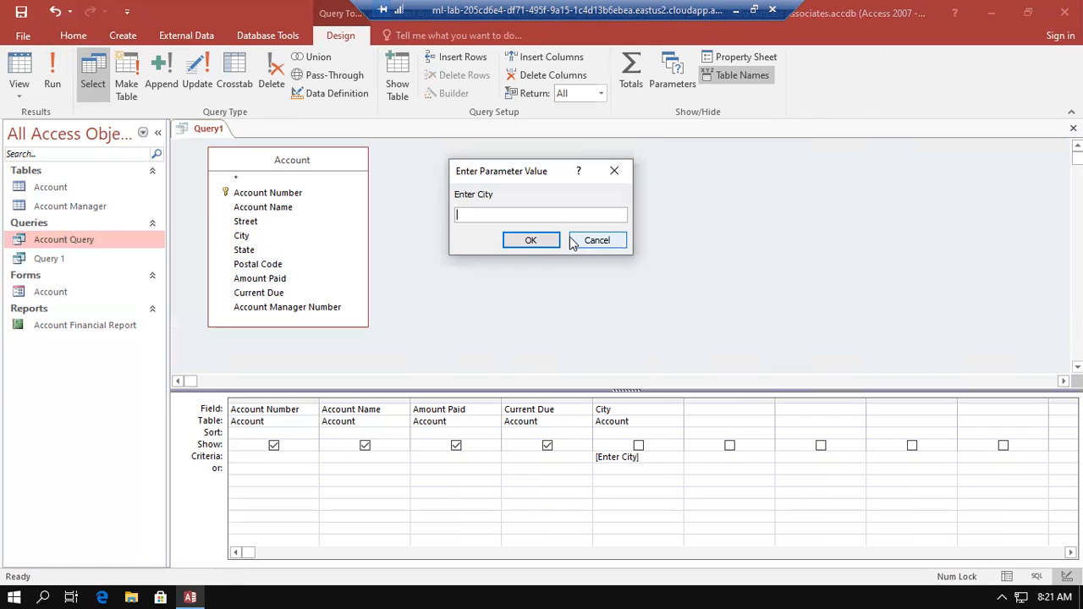
{"action": "type", "text": "Wee"}
{"action": "key", "text": "BackSpace"}
{"action": "type", "text": "lls"}
{"action": "left_click", "coordinate": [534, 239]}
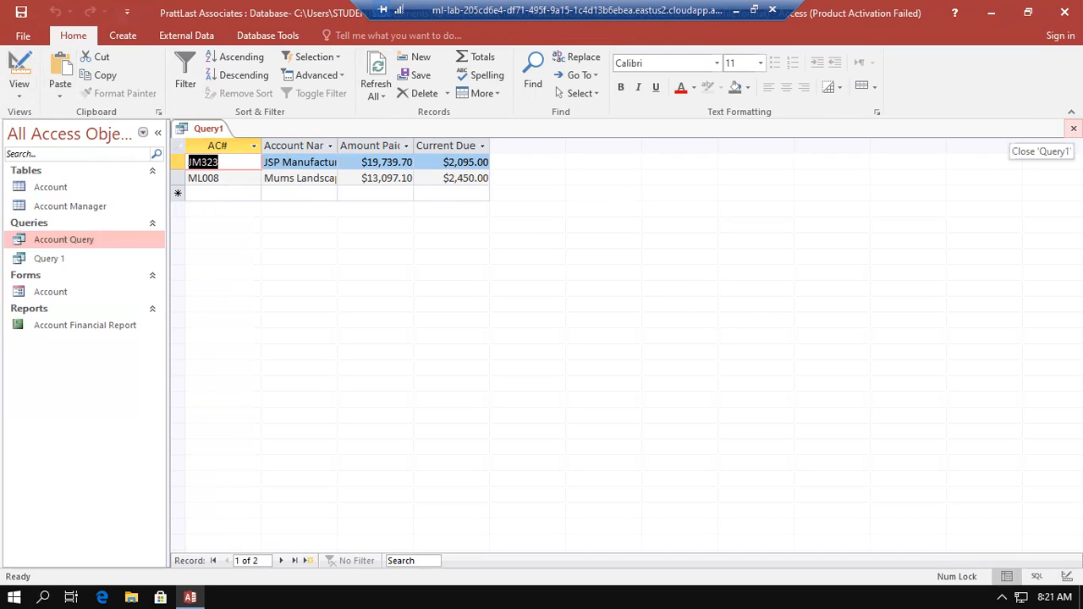
Close the query and save it under the name m01q01
{"action": "left_click", "coordinate": [1073, 128]}
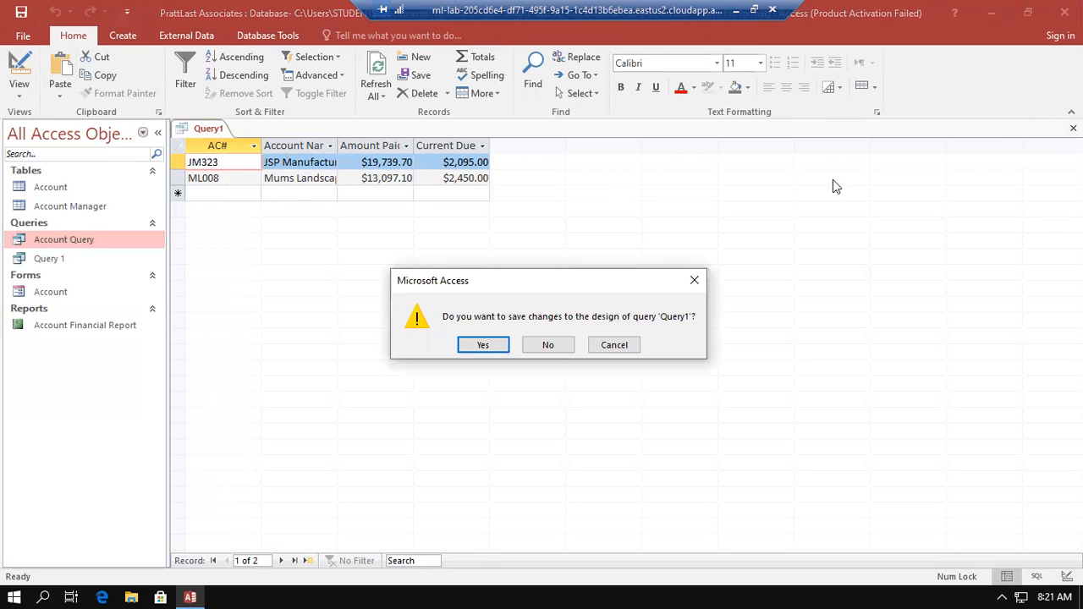
{"action": "left_click", "coordinate": [483, 346]}
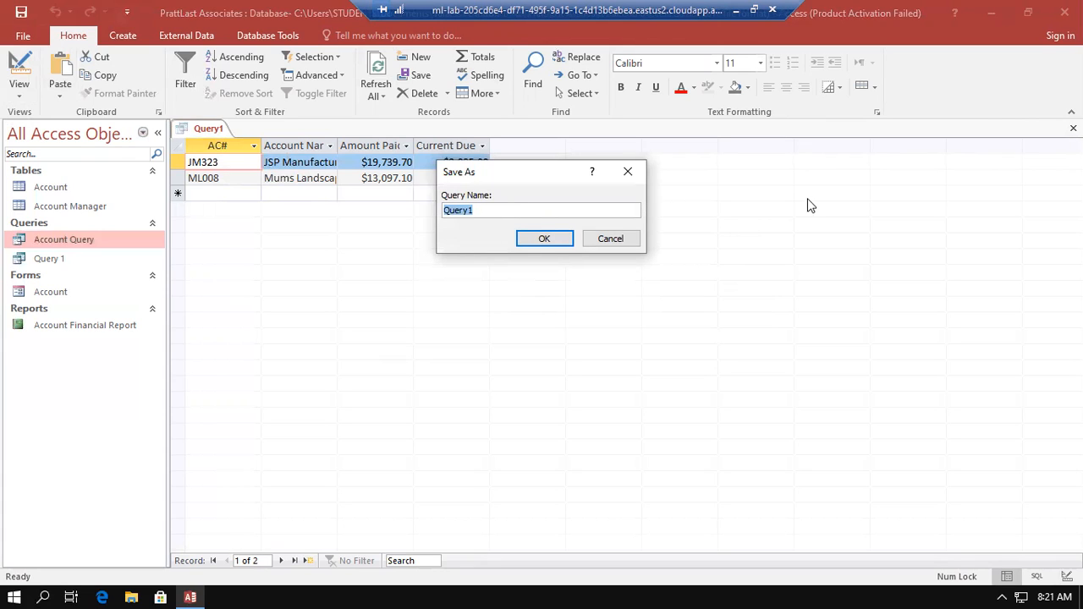
{"action": "type", "text": "m01q01"}
{"action": "key", "text": "Return"}
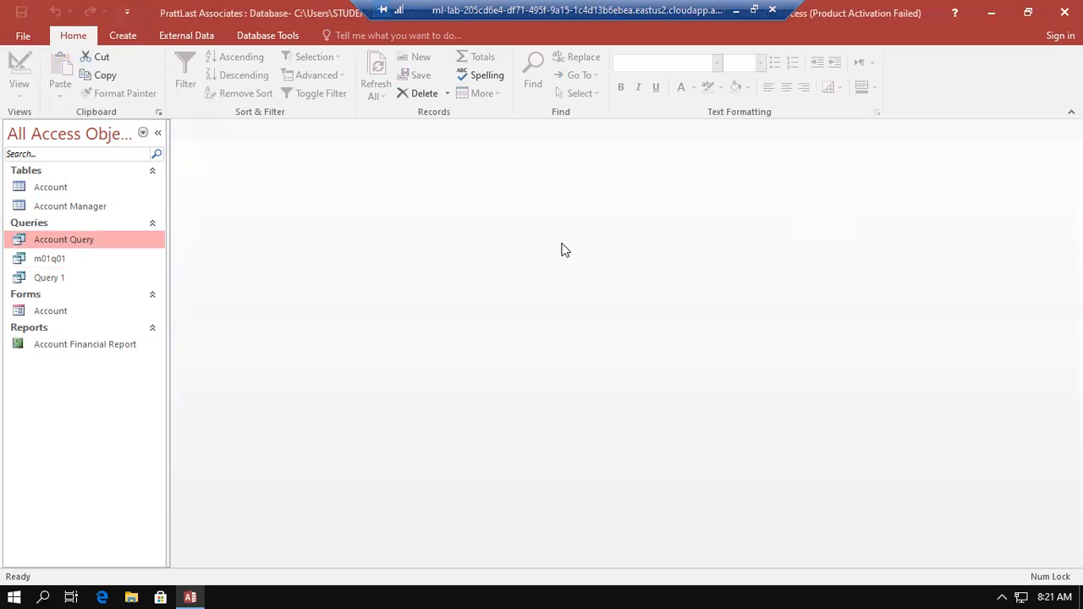